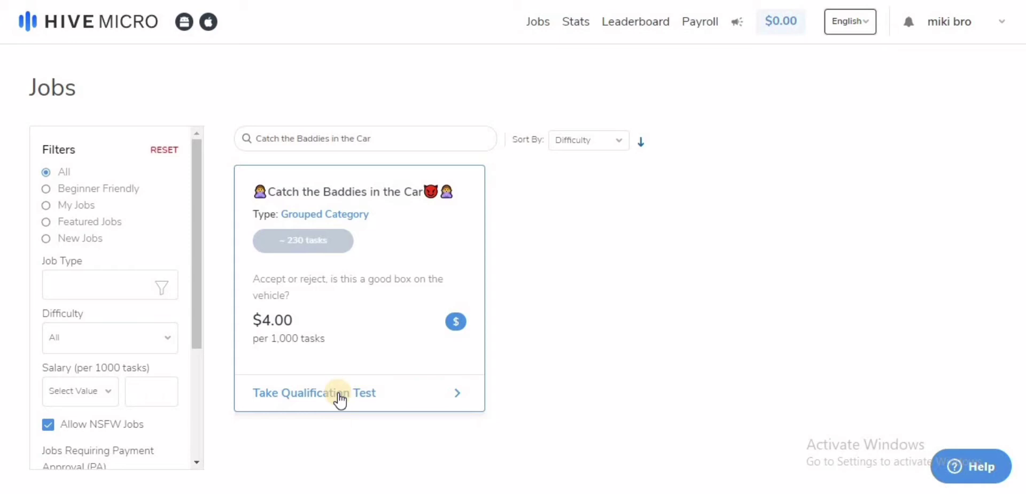
Start the Catch the Baddies in the Car qualification test and skip past its instruction pages
click(339, 395)
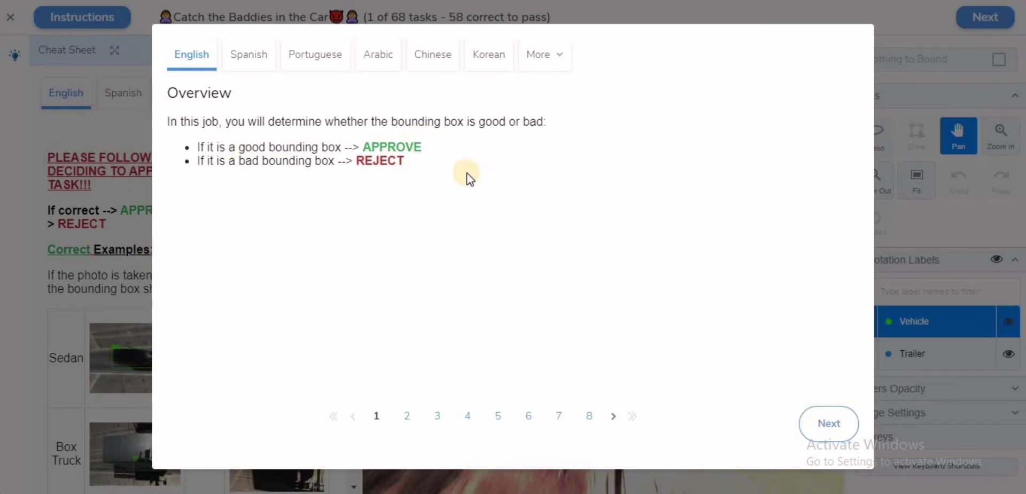
click(829, 430)
click(829, 430)
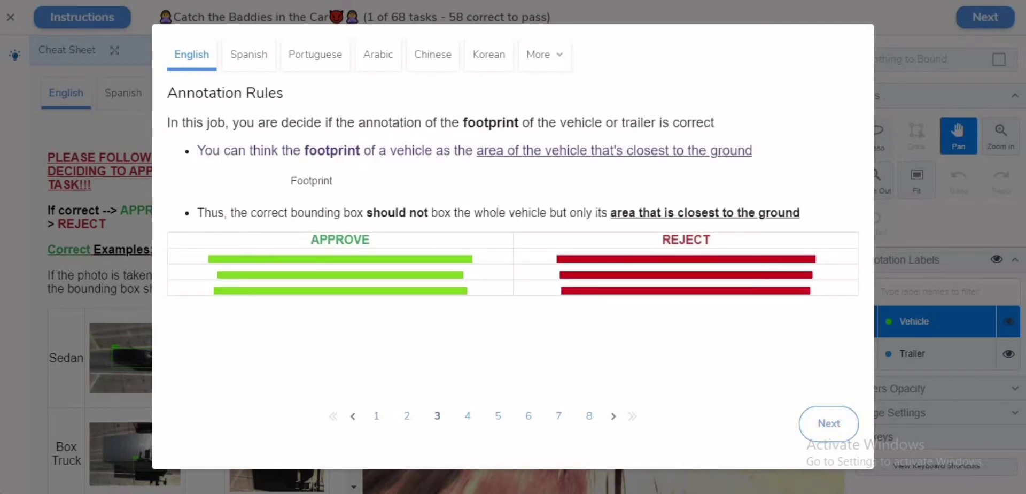
key(Escape)
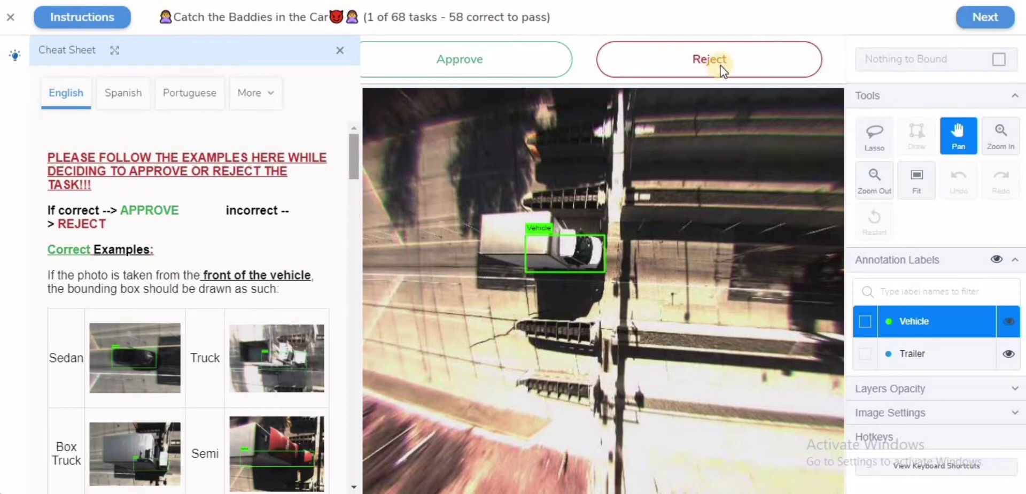
Reject the vehicle box on task 1 and confirm the submission
key(Page_Down)
key(Page_Down)
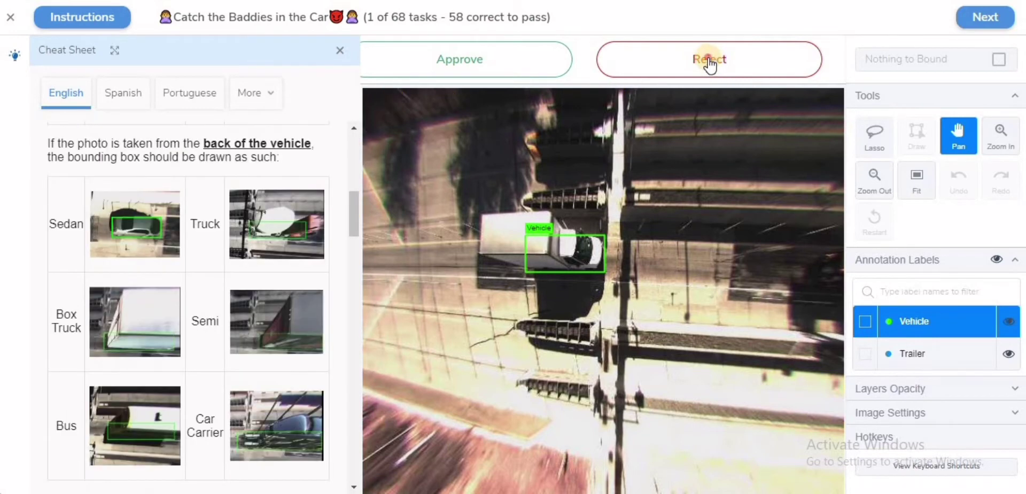
click(709, 60)
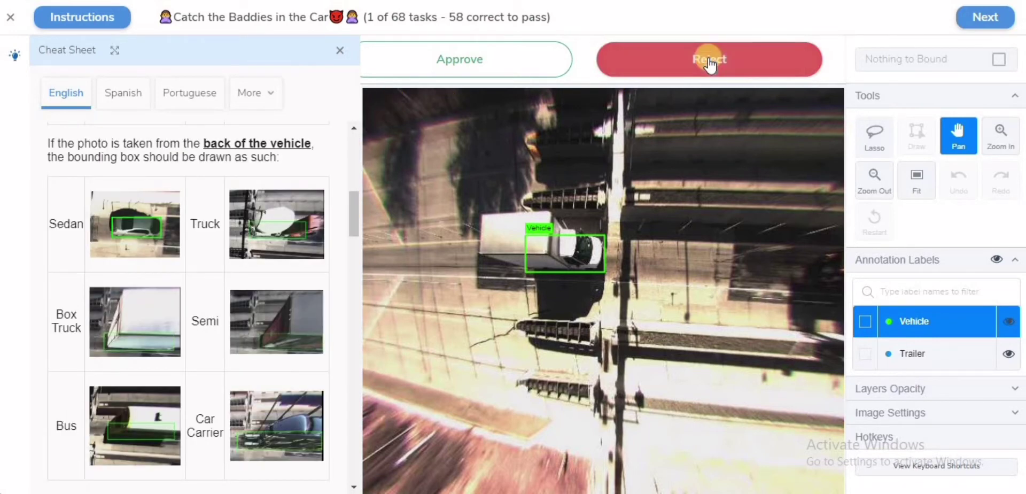
click(985, 17)
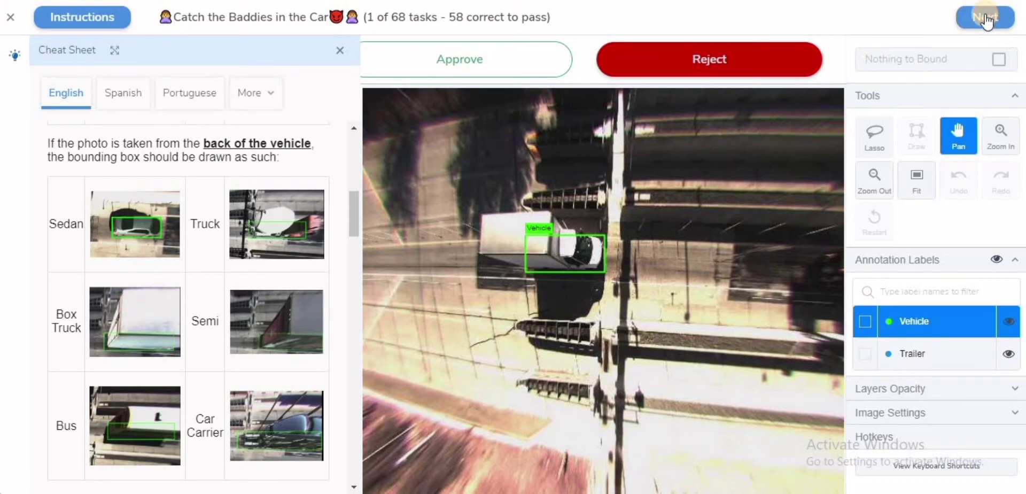
click(985, 15)
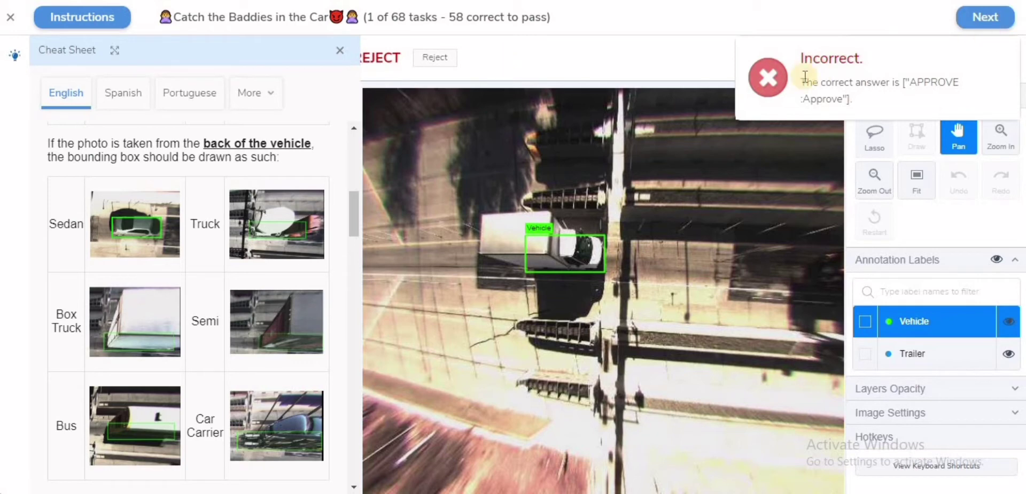
Review the feedback's correct answer, then scroll the cheat sheet back up
drag(908, 83, 849, 99)
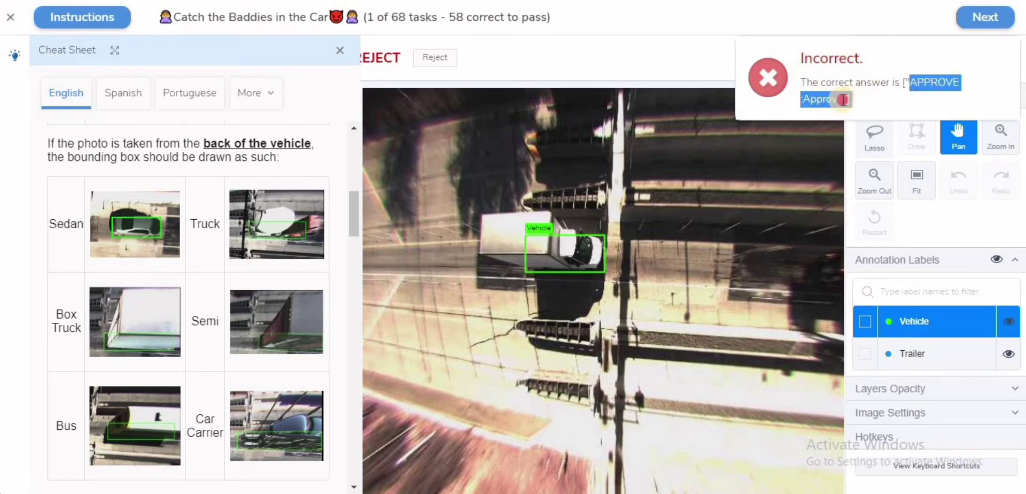
click(661, 89)
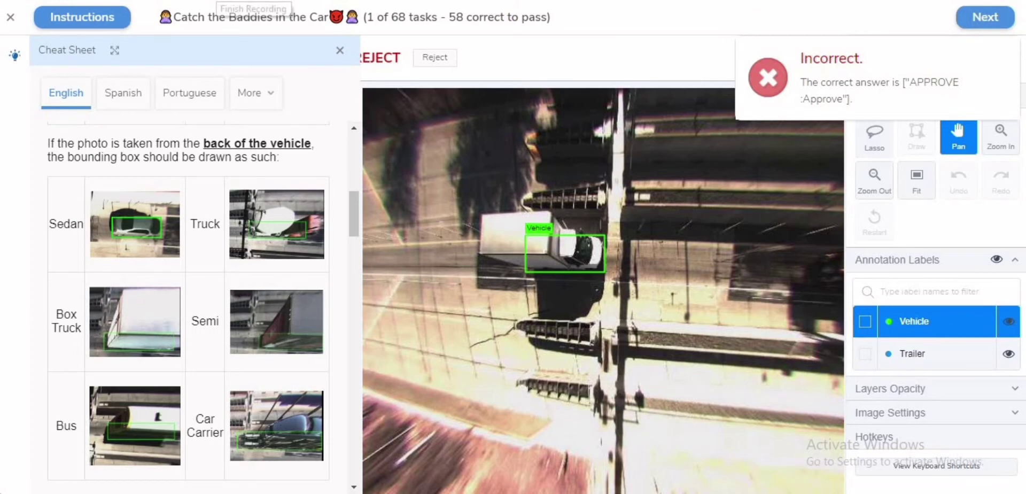
scroll(187, 304, up, 10)
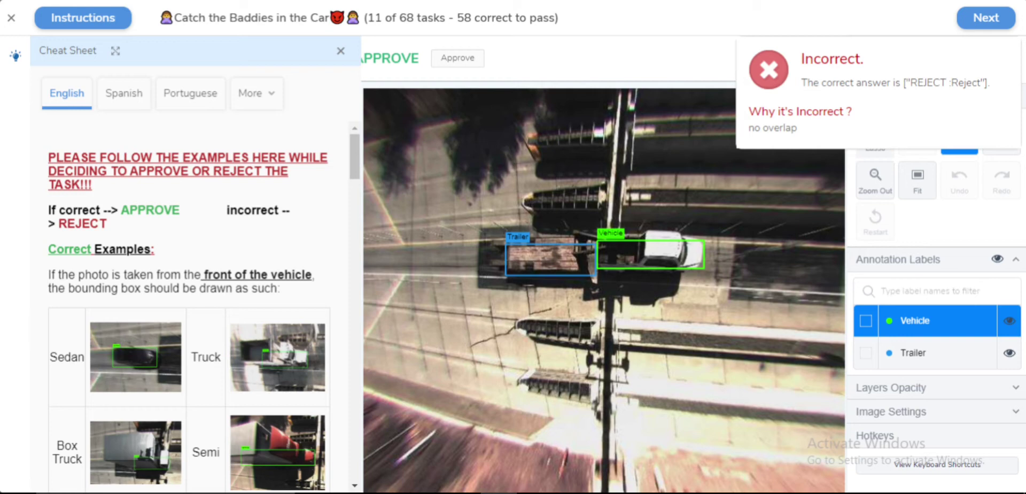
Judge tasks 11–17 with hotkeys: reject, approve ×4, reject, approve
key(r)
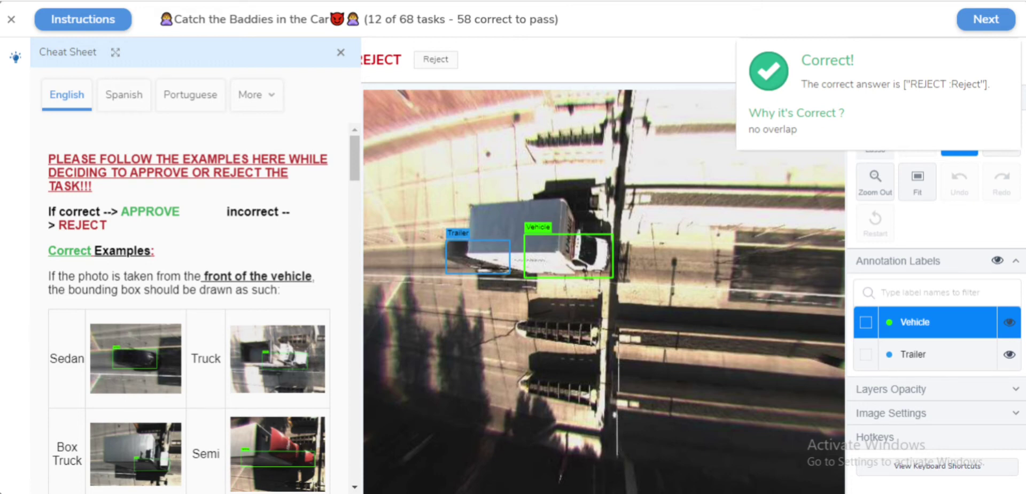
key(a)
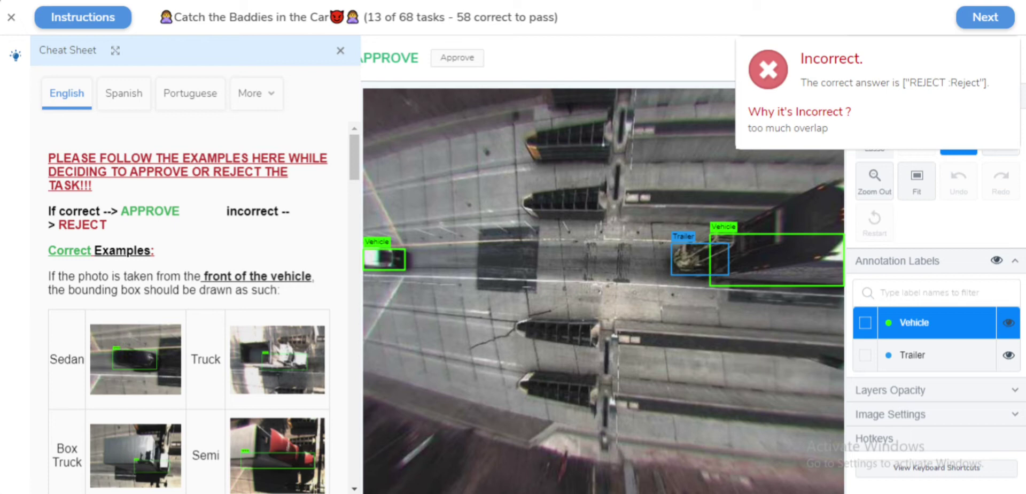
key(a)
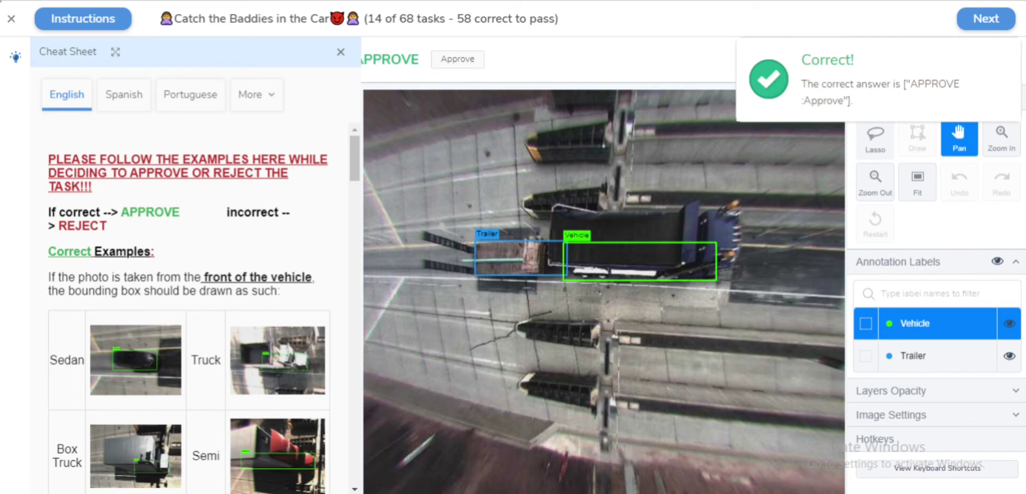
key(a)
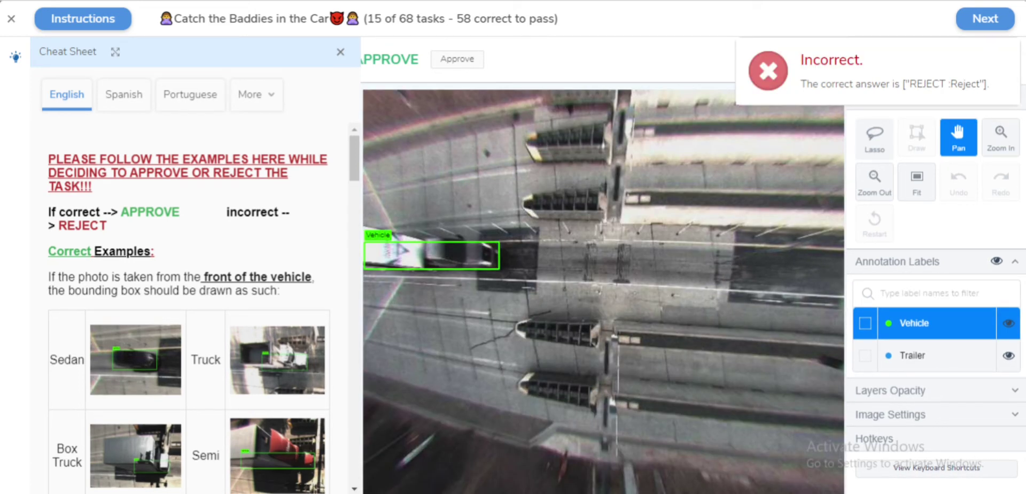
key(a)
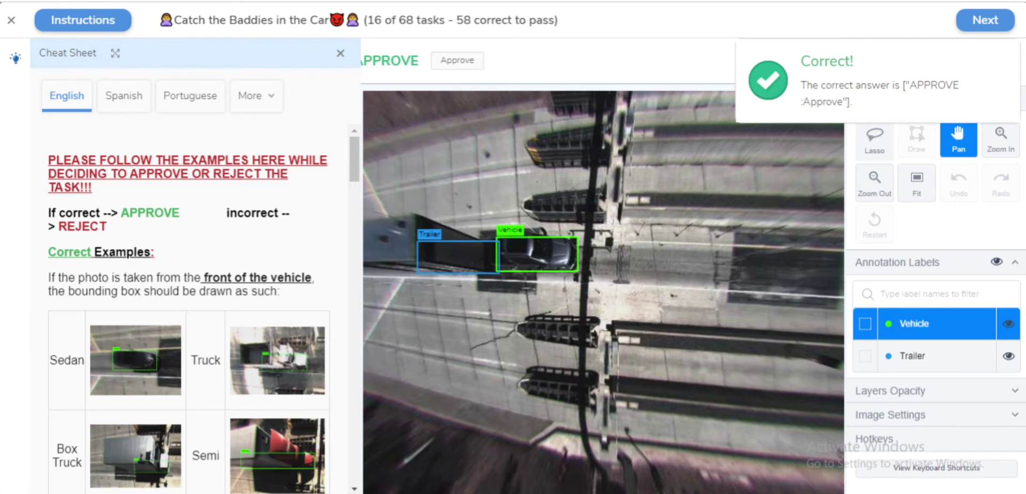
key(r)
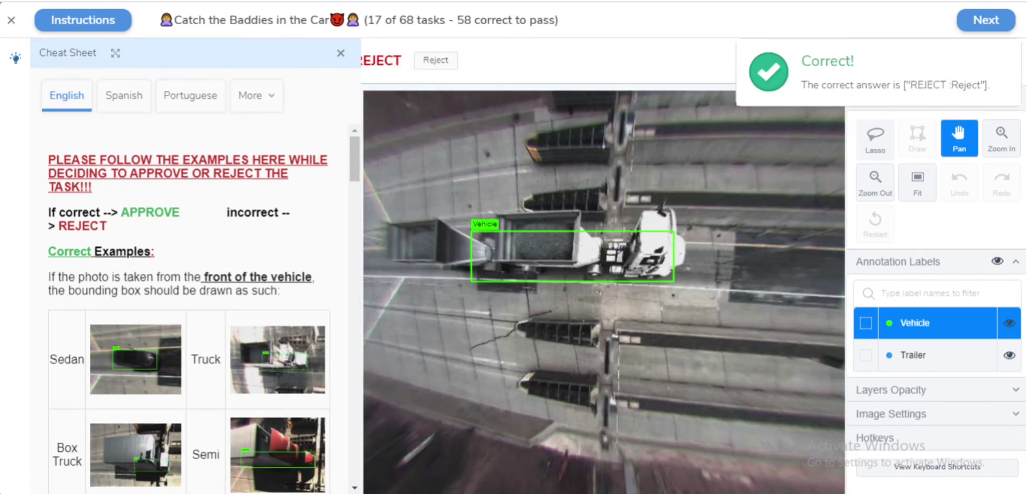
key(a)
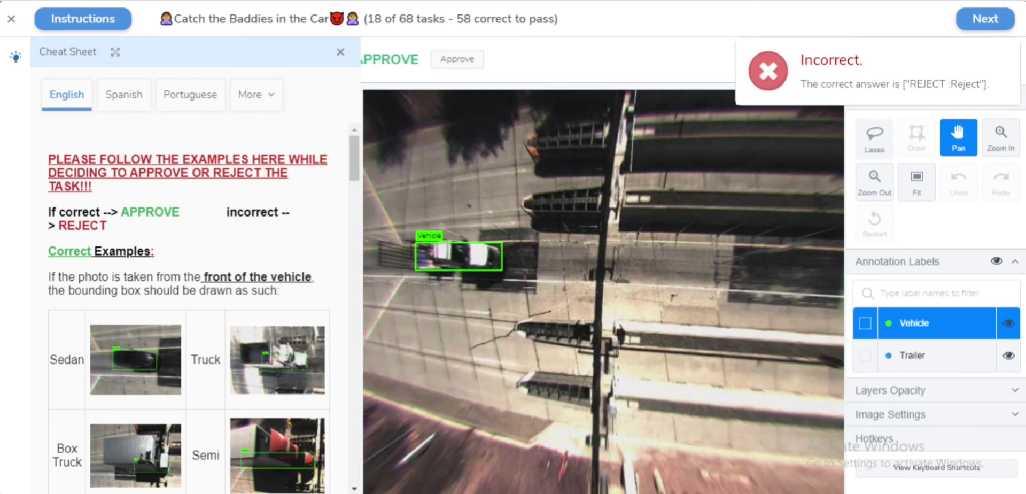
Judge tasks 18–23: reject, reject, approve, then reject the last three boxes
key(r)
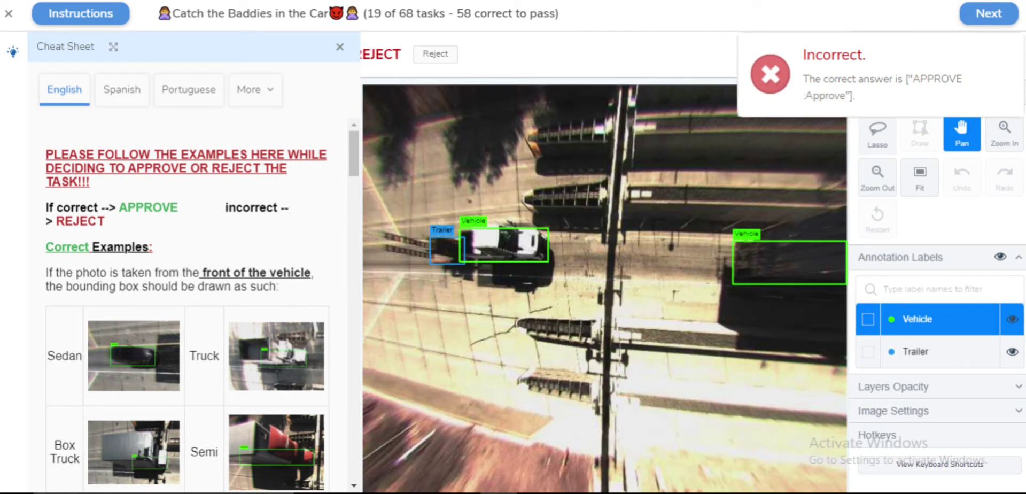
key(r)
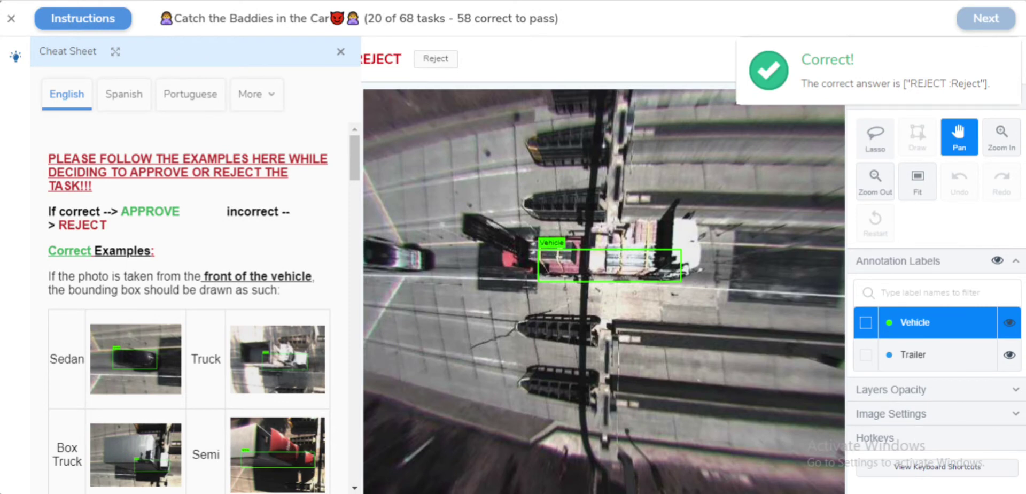
key(a)
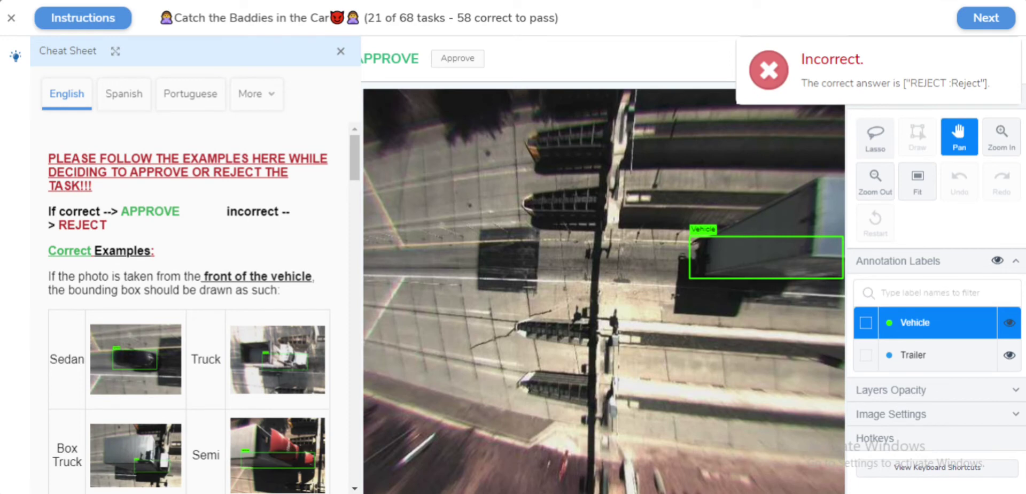
key(r)
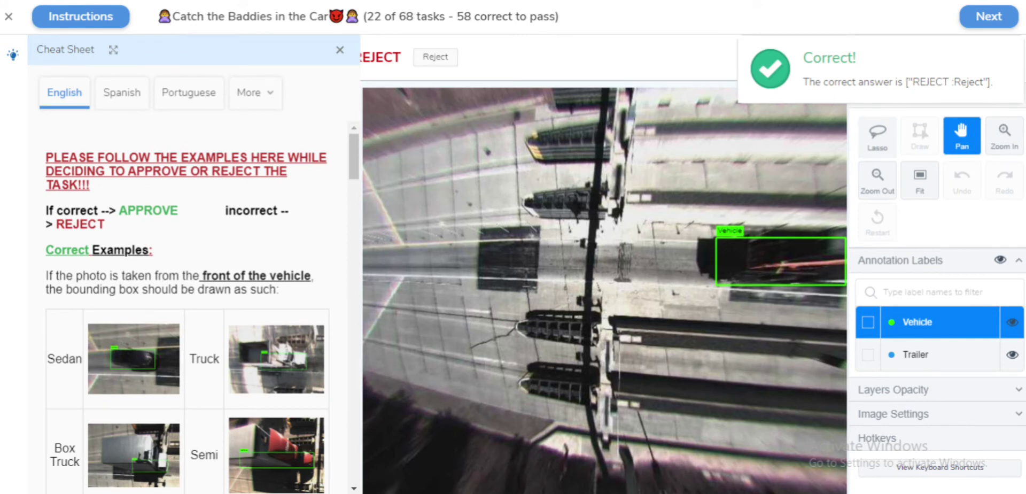
key(r)
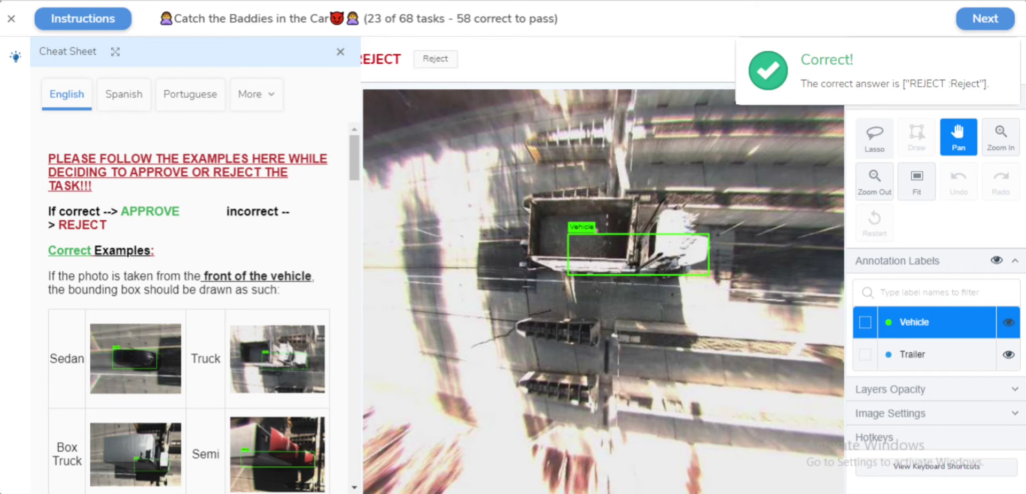
key(r)
key(r)
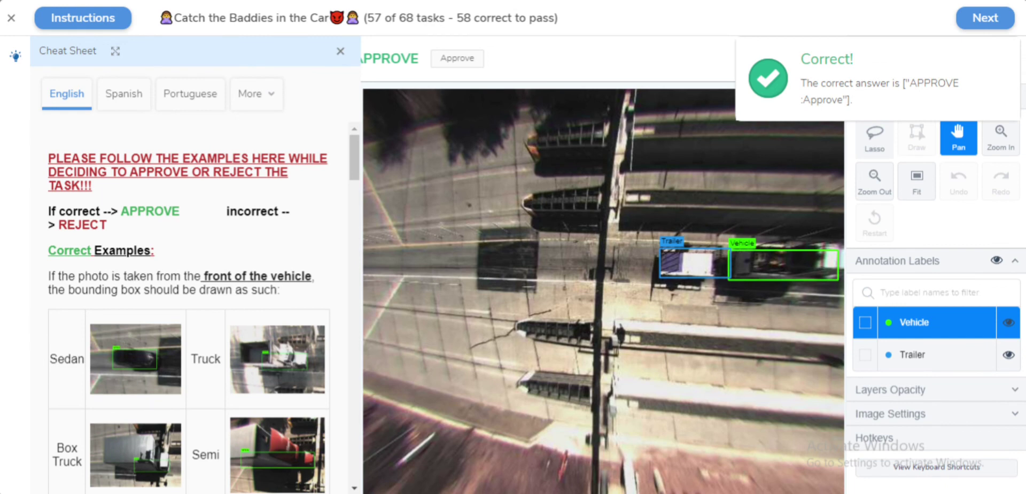
Judge ten more boxes: approve, reject ×3, approve, then reject the last five
key(Return)
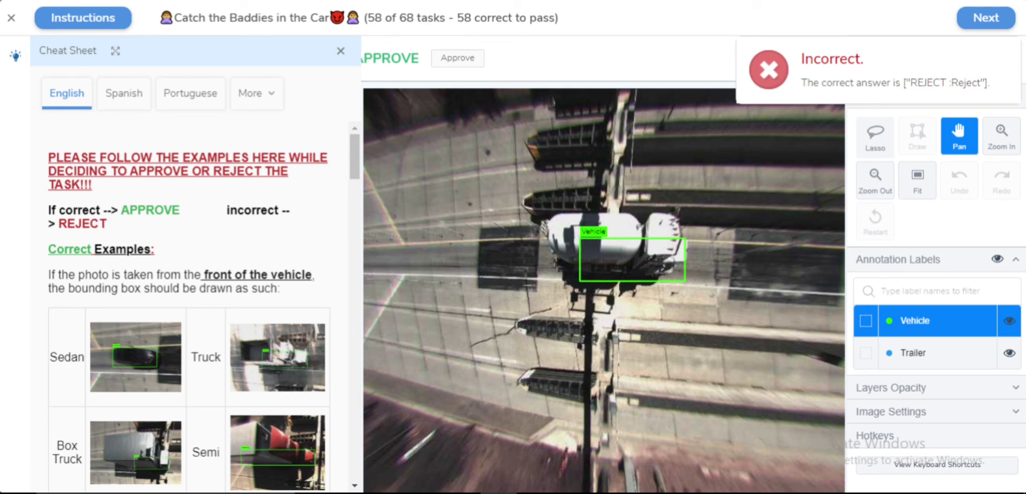
key(Return)
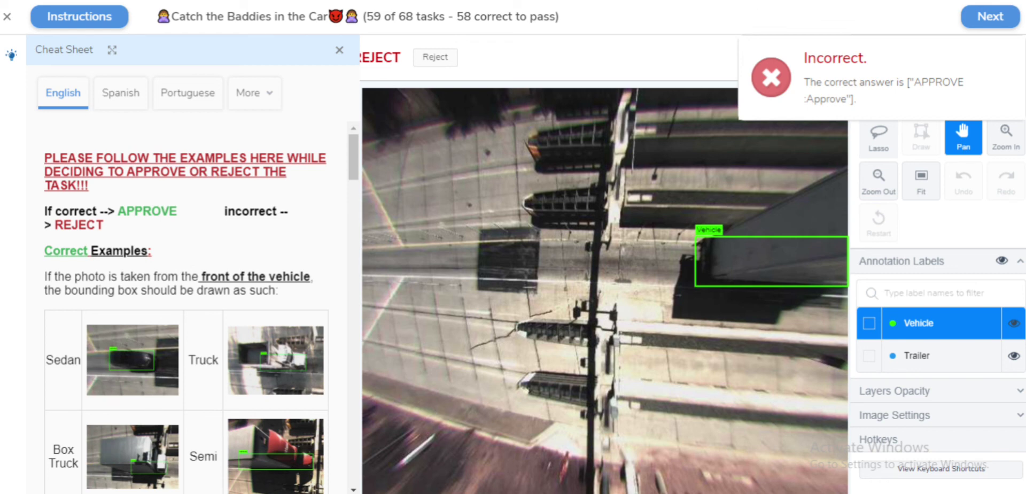
key(Return)
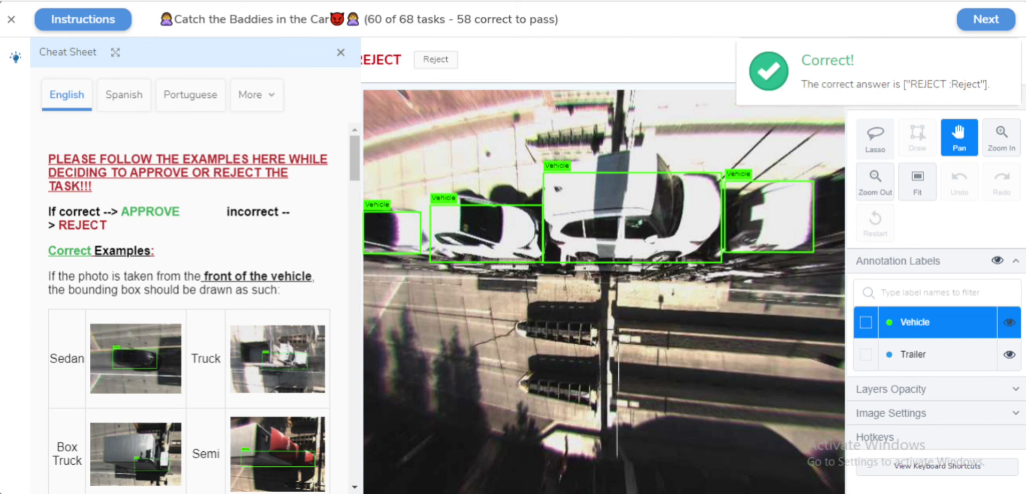
key(Return)
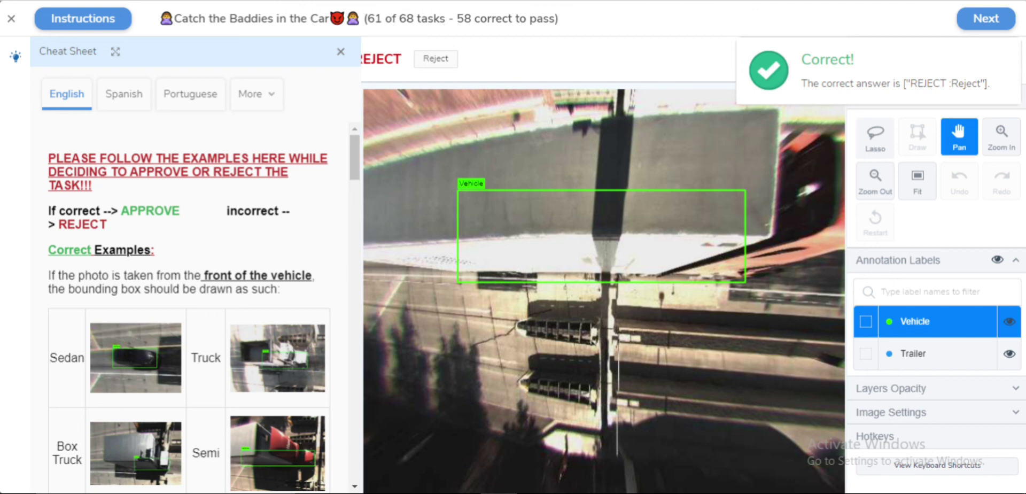
key(a)
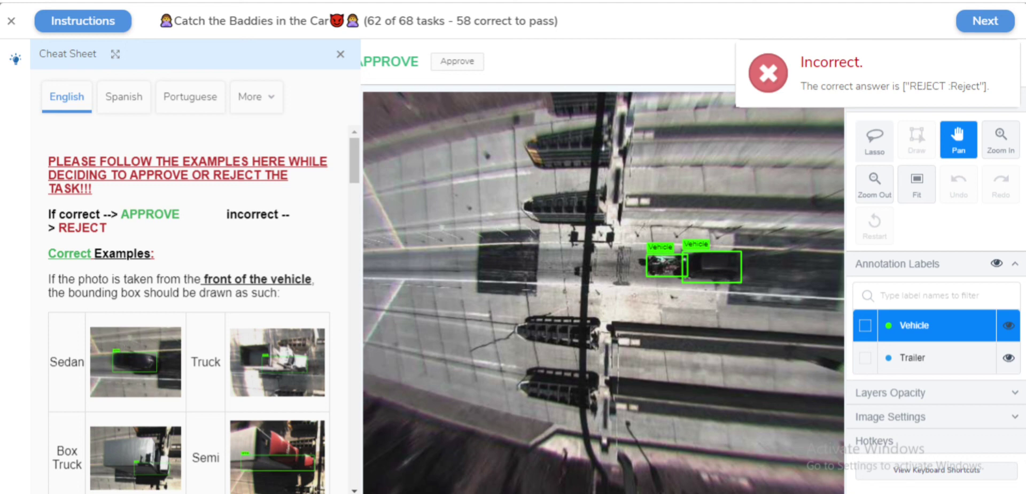
key(r)
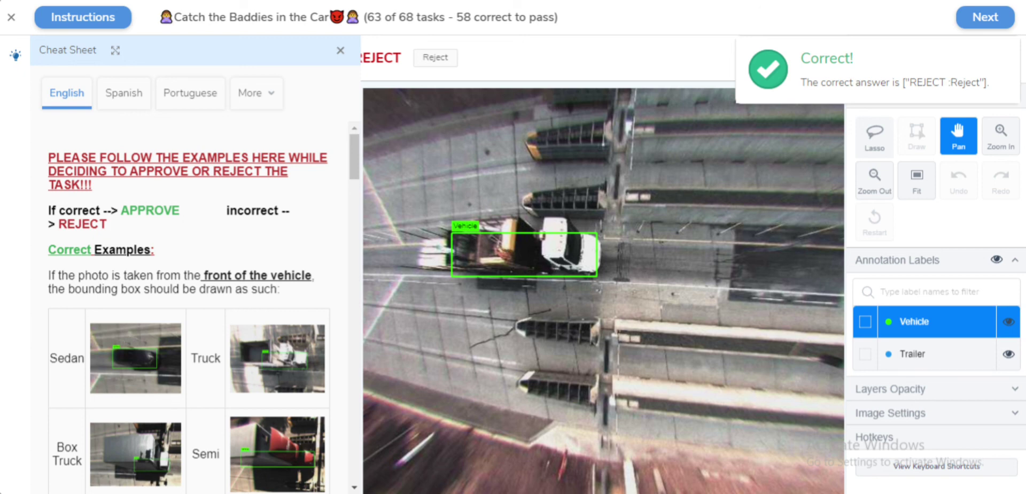
key(r)
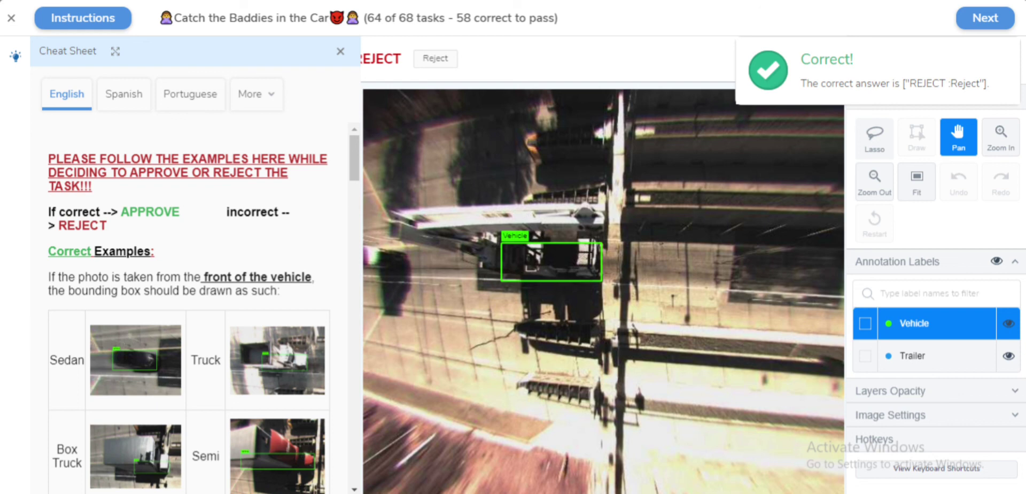
key(r)
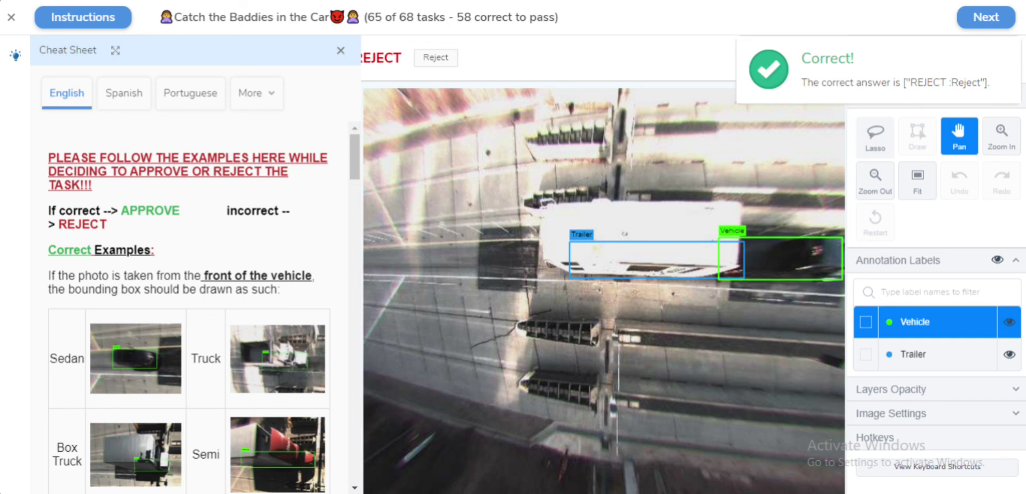
key(r)
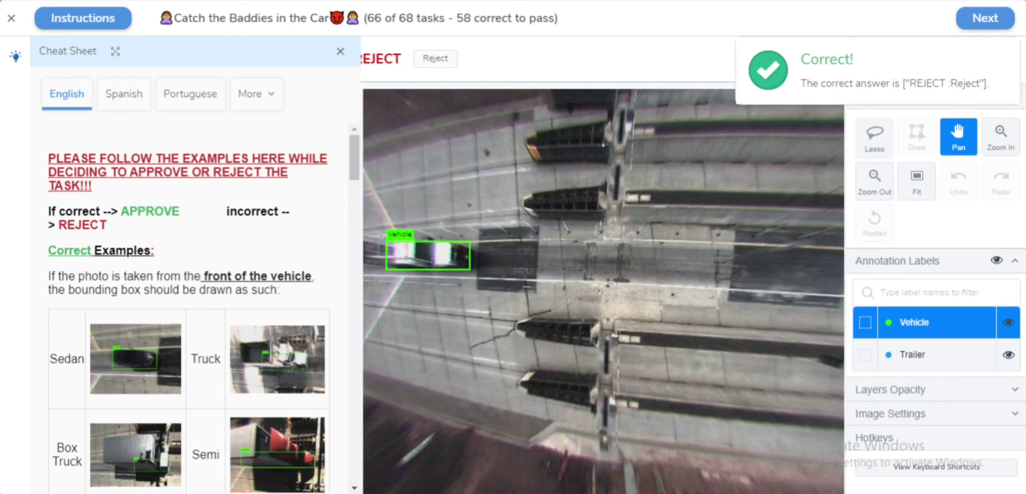
key(r)
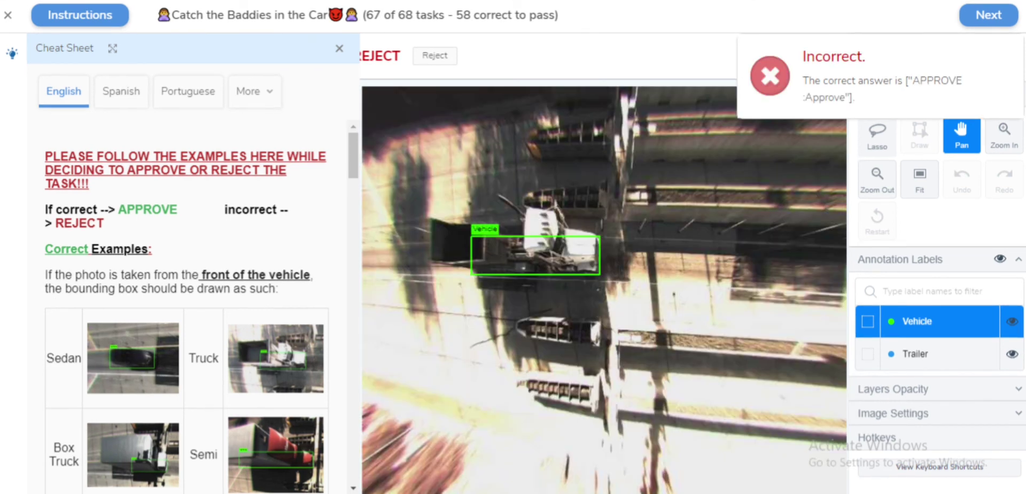